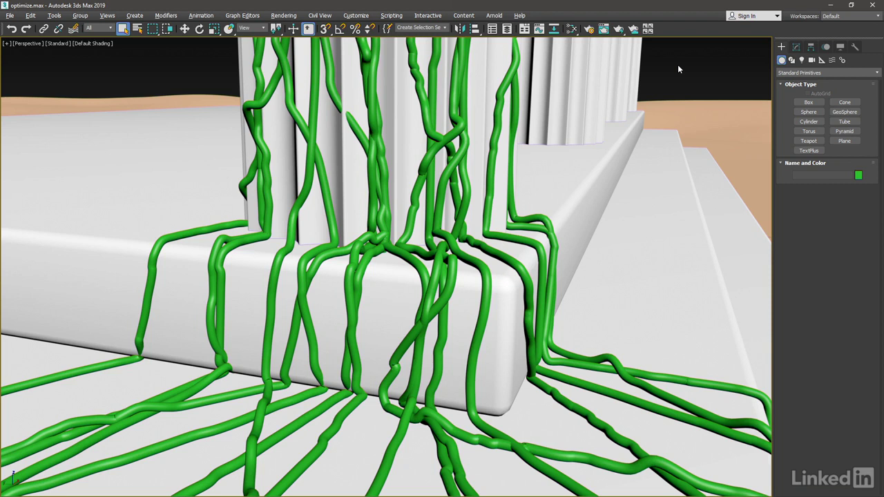
Turn on Edged Faces and select the green Freehand001 vine spline.
key(F4)
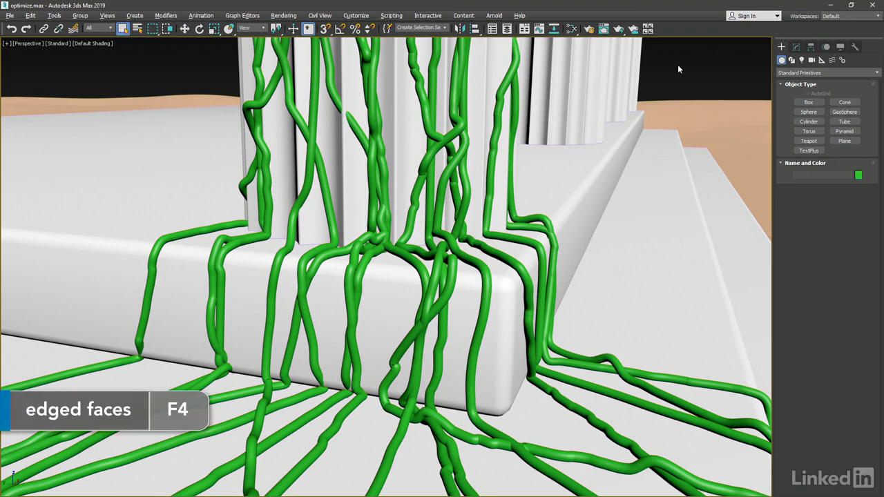
key(F4)
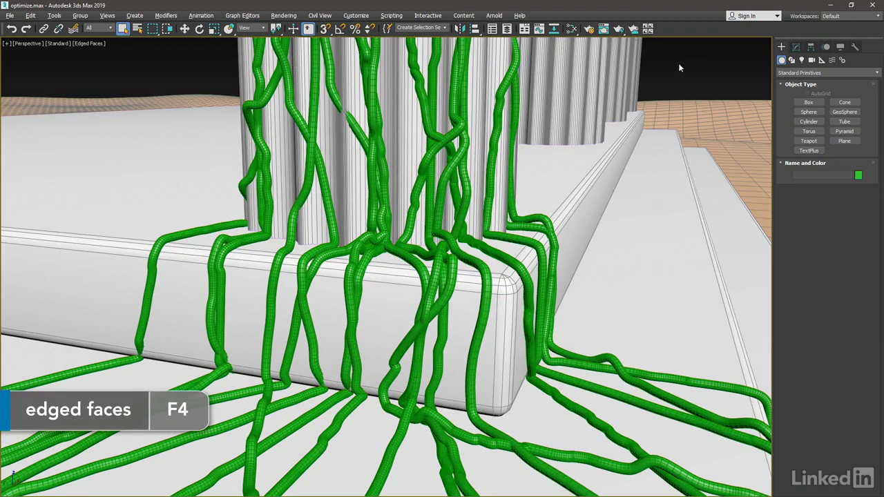
click(494, 132)
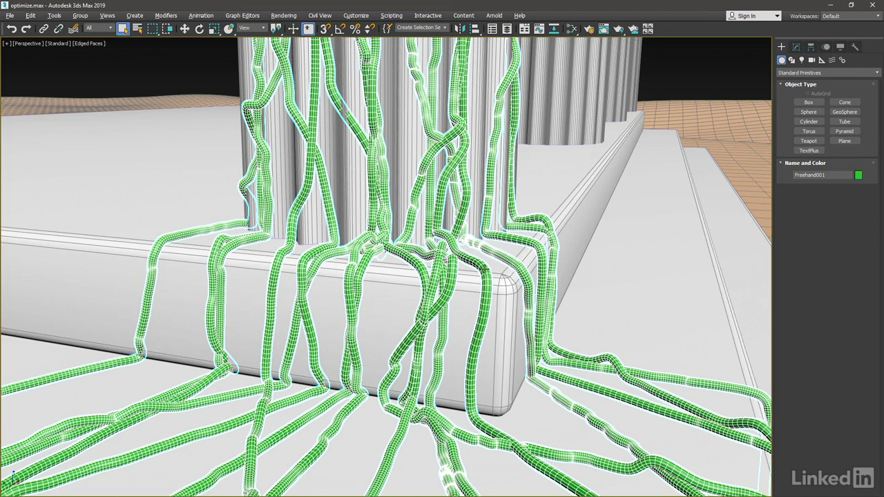
In the Modify panel, toggle Interpolation Optimize on the Freehand spline and reselect the top Spline Overlap.
click(796, 47)
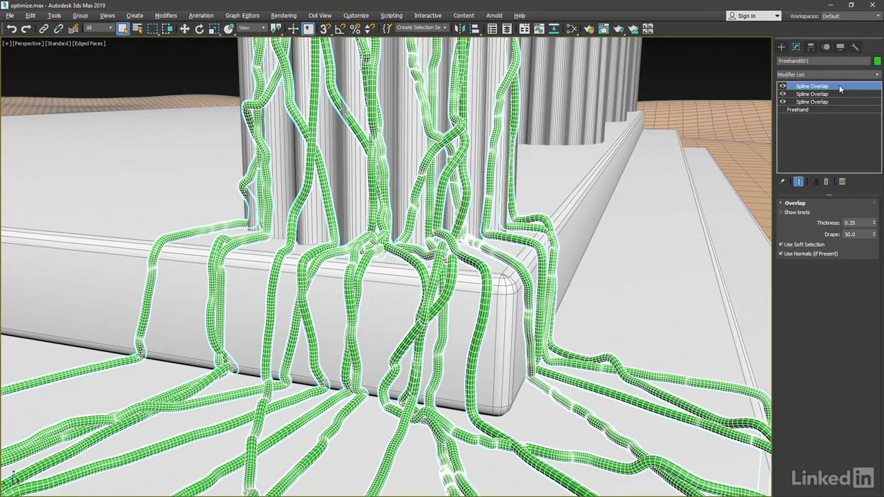
click(798, 110)
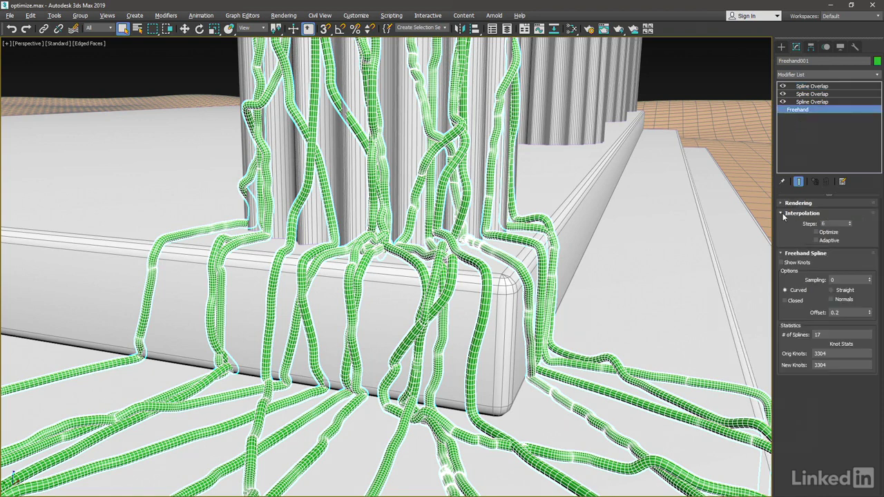
click(817, 233)
click(816, 87)
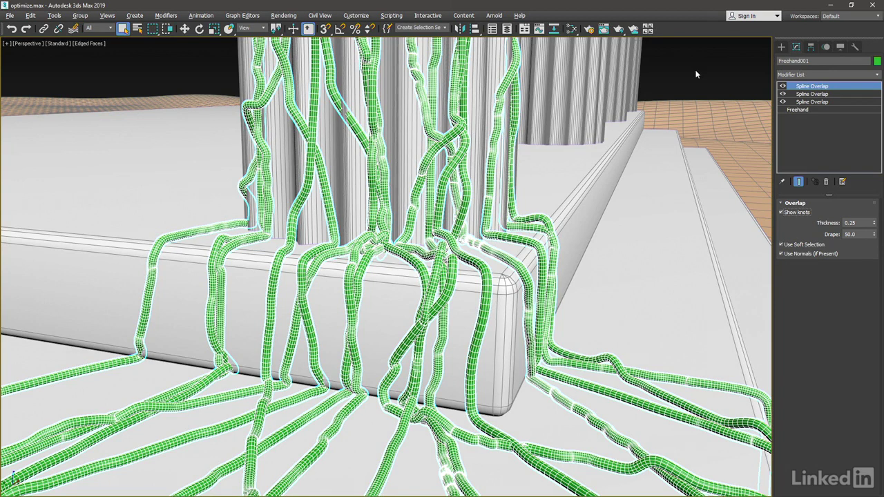
Turn off Edged Faces and make Freehand001 See-Through in Object Properties.
right_click(698, 102)
key(F4)
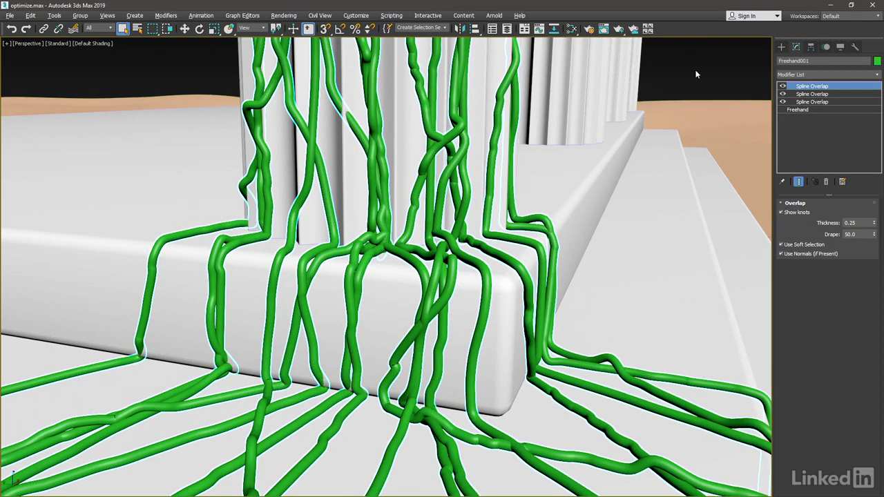
right_click(669, 105)
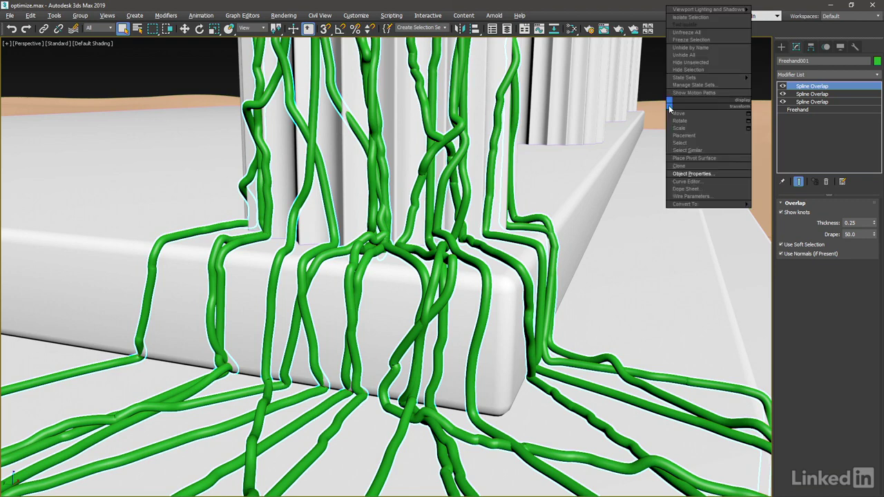
click(721, 178)
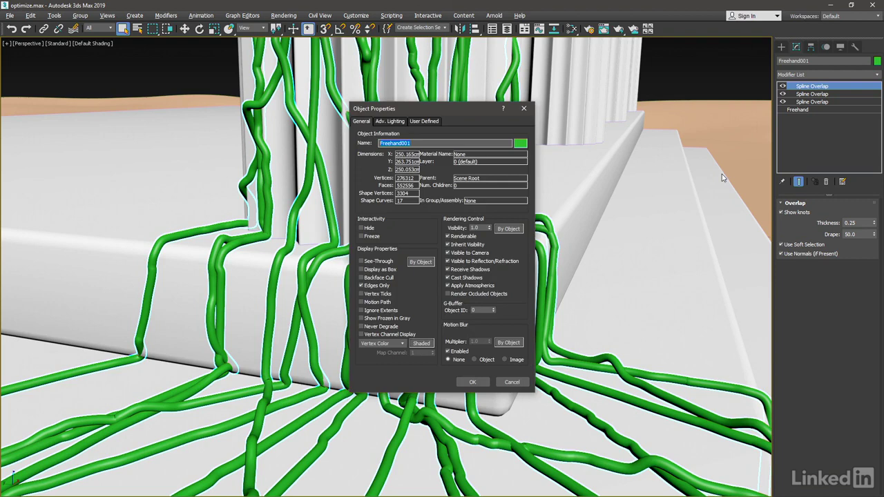
click(360, 261)
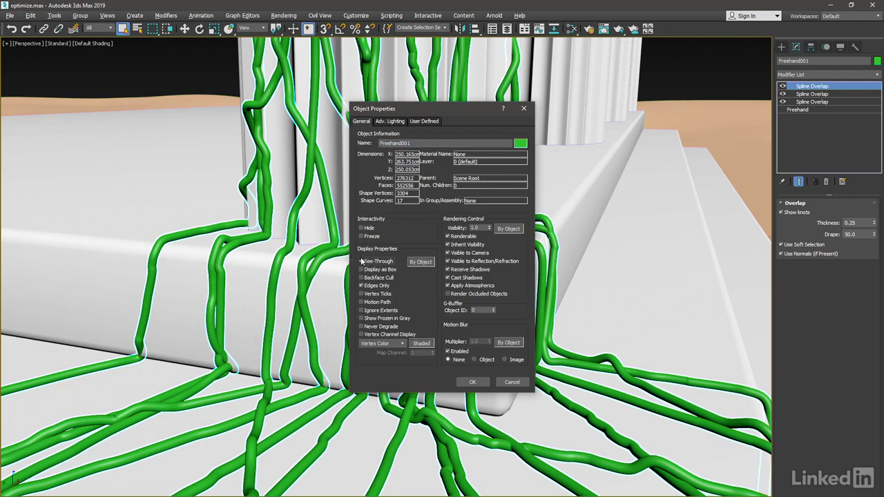
click(473, 382)
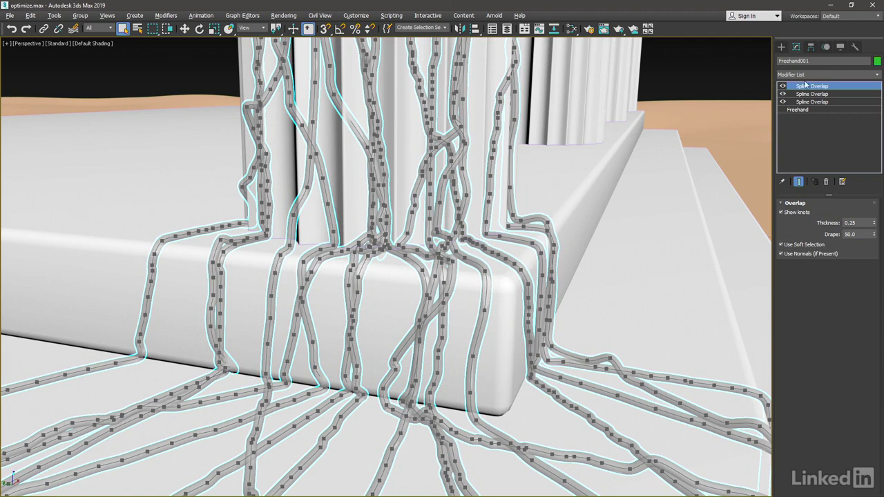
Add an Optimize Spline modifier to Freehand001 and enable its Show Knots.
click(877, 74)
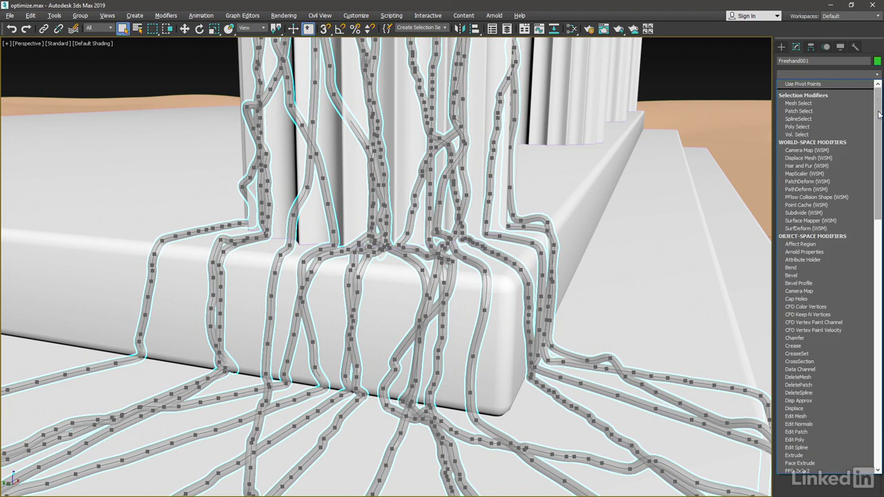
drag(877, 114, 870, 230)
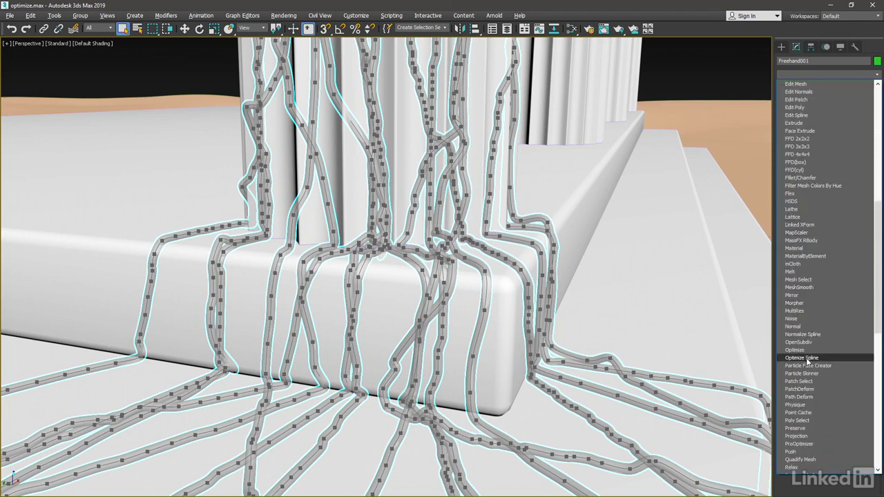
click(849, 358)
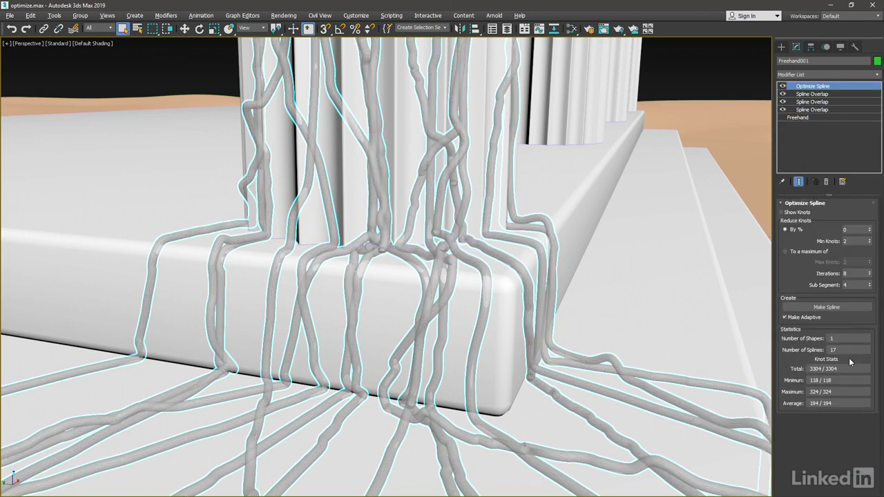
click(783, 213)
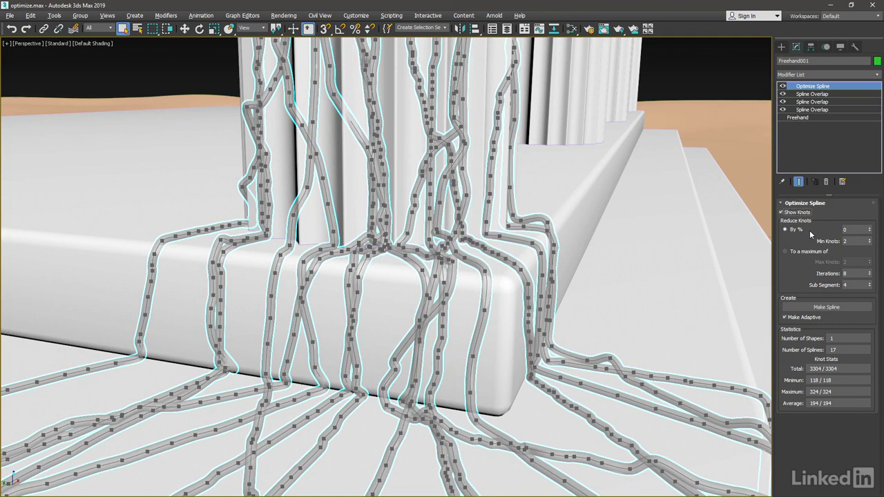
Set Reduce Knots By to 55%, after first trying 90%.
double_click(854, 229)
text(90)
key(Return)
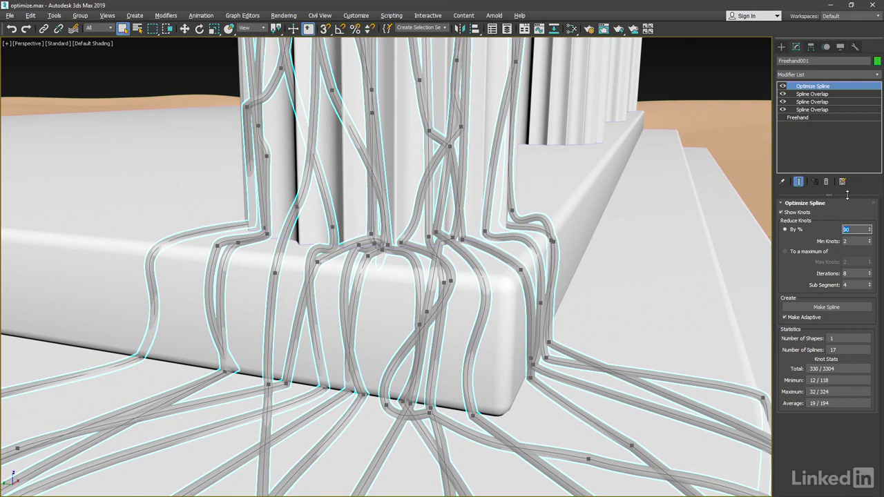
text(55)
key(Return)
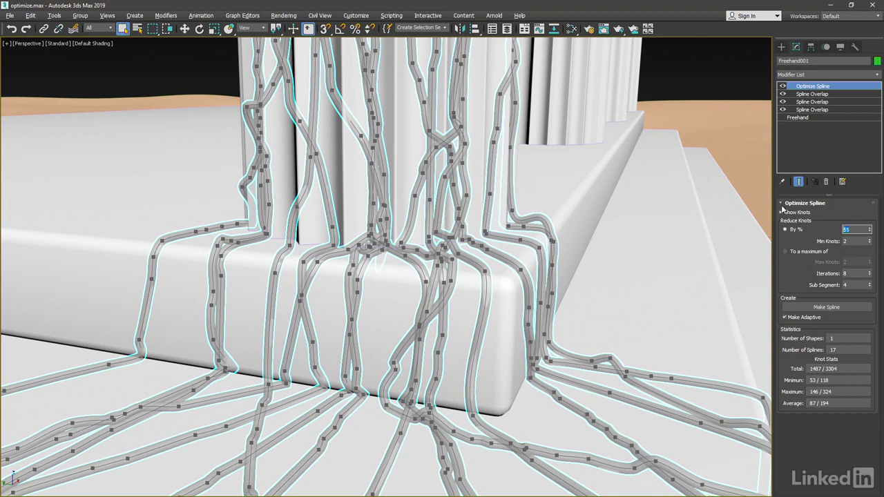
Set Min Knots to 2 after trying 100, leaving 1487 of 3304 knots.
key(Tab)
text(100)
key(Return)
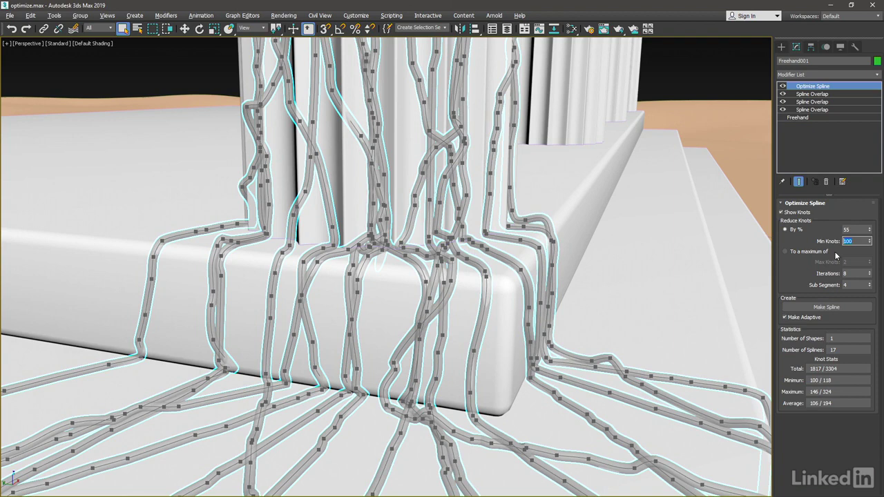
text(2)
key(Return)
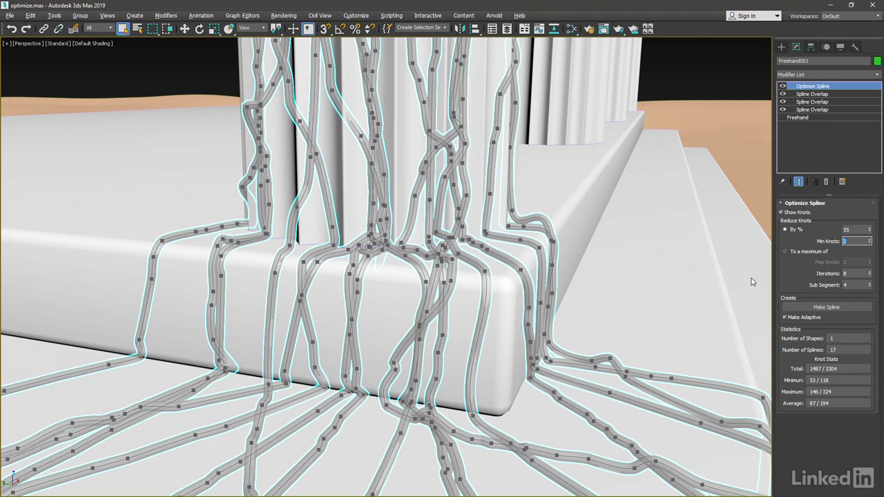
Set Optimize Spline Iterations to 16 and Sub Segment to 10.
key(Tab)
text(16)
key(Return)
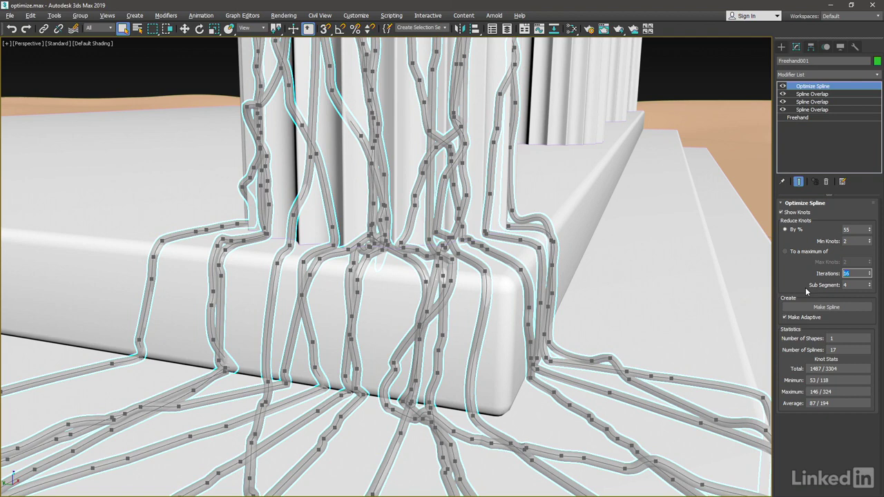
key(Tab)
text(10)
key(Return)
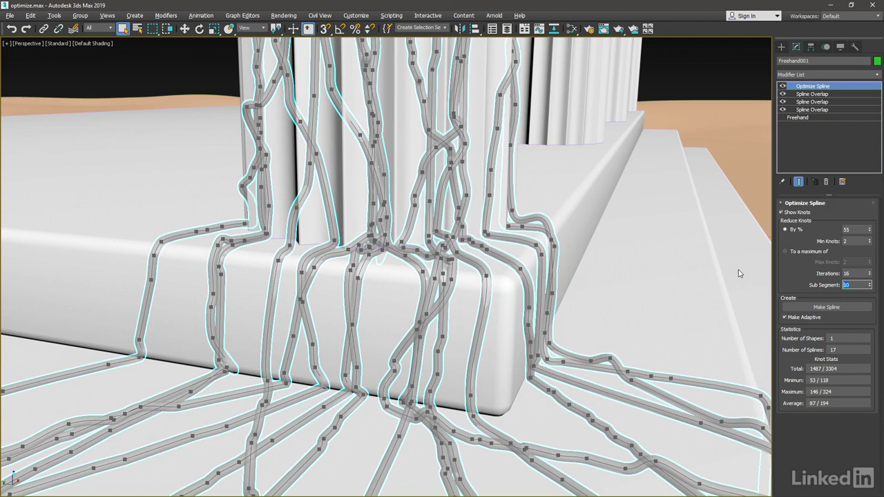
Turn off See-Through for Freehand001 and switch Edged Faces back on.
right_click(684, 98)
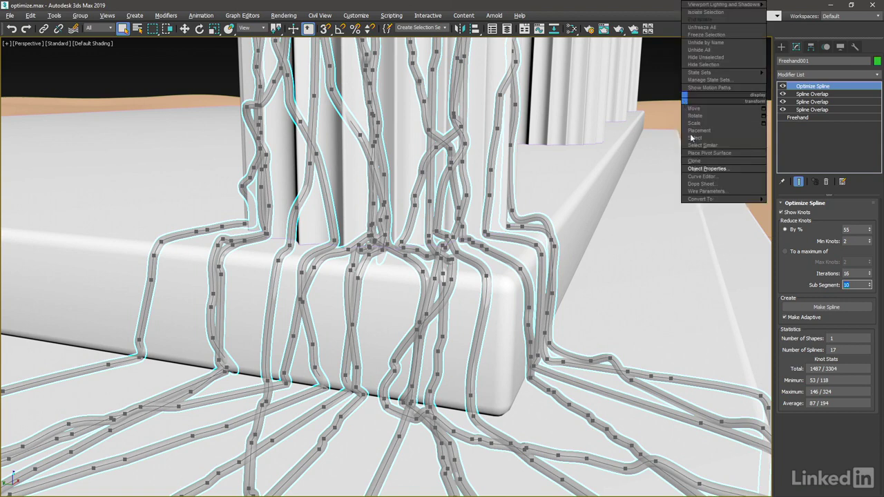
click(725, 167)
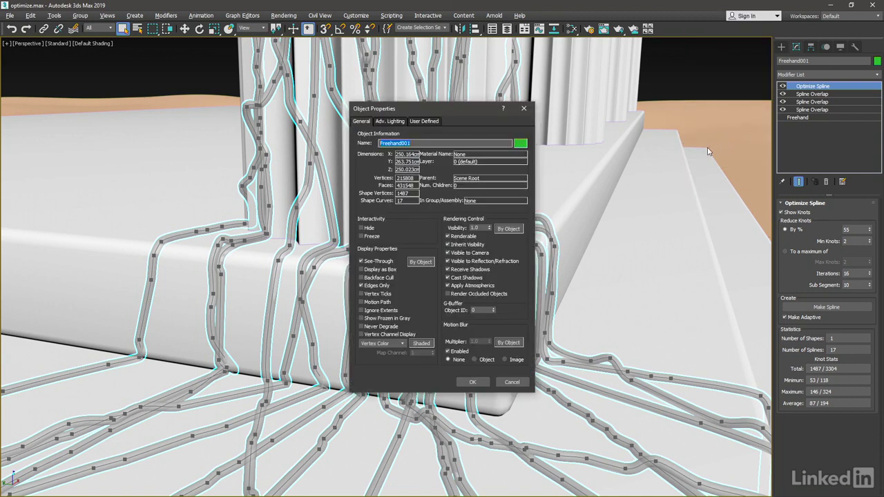
click(360, 261)
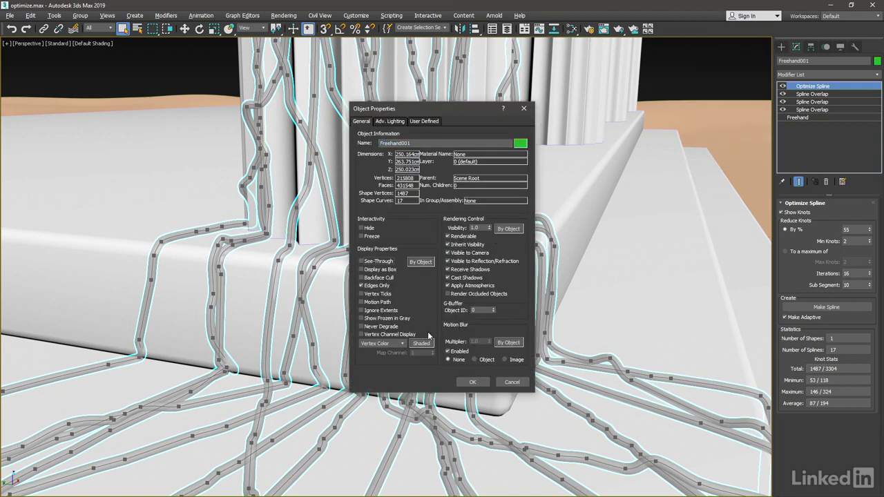
click(472, 382)
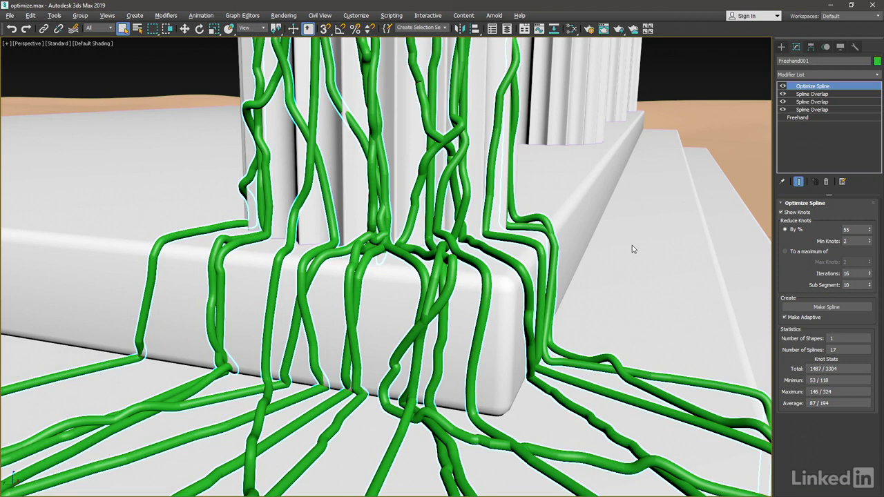
key(F4)
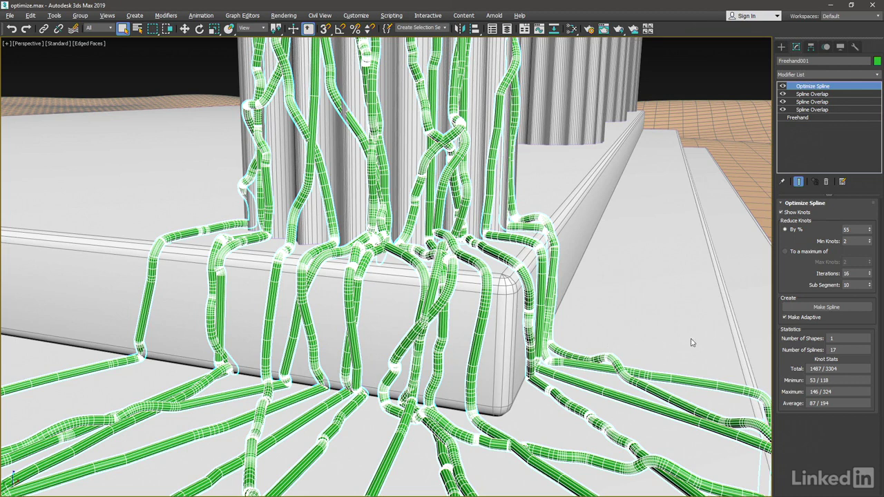
Uncheck Make Adaptive in the Optimize Spline rollout.
click(784, 317)
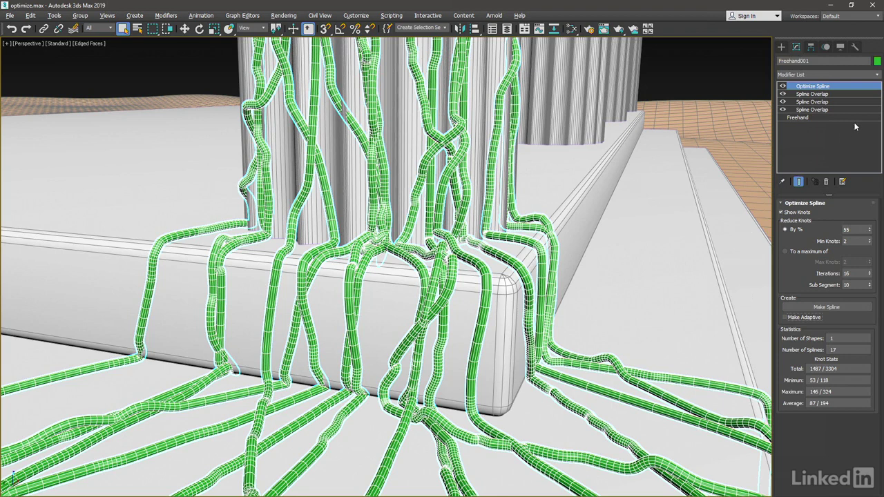
click(877, 74)
Add Turn to Mesh to the vines and show viewport statistics (390,912 polys).
drag(877, 102, 882, 337)
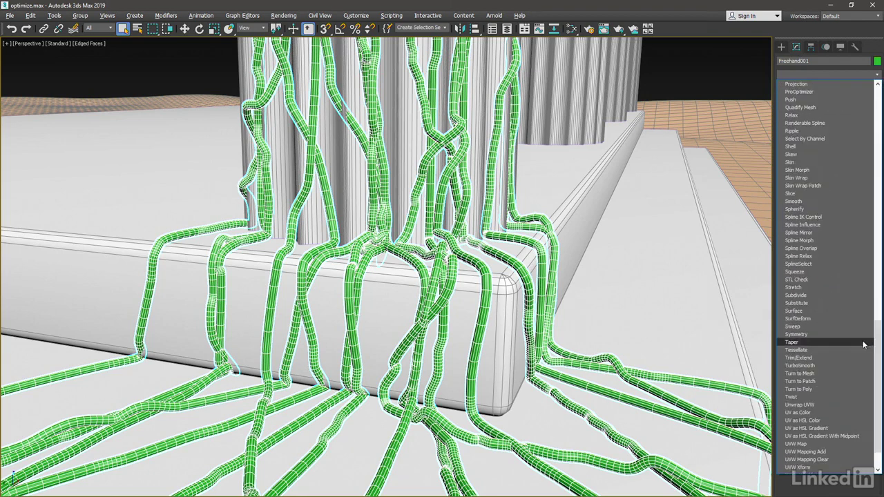
click(823, 374)
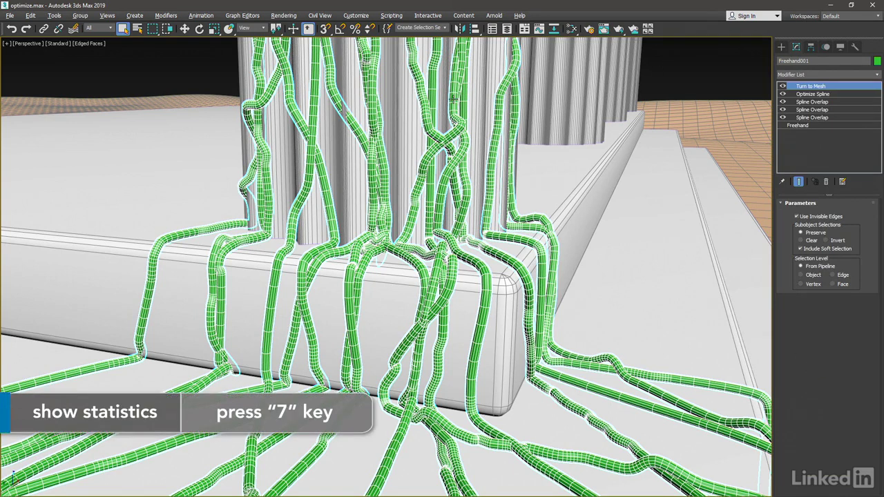
key(7)
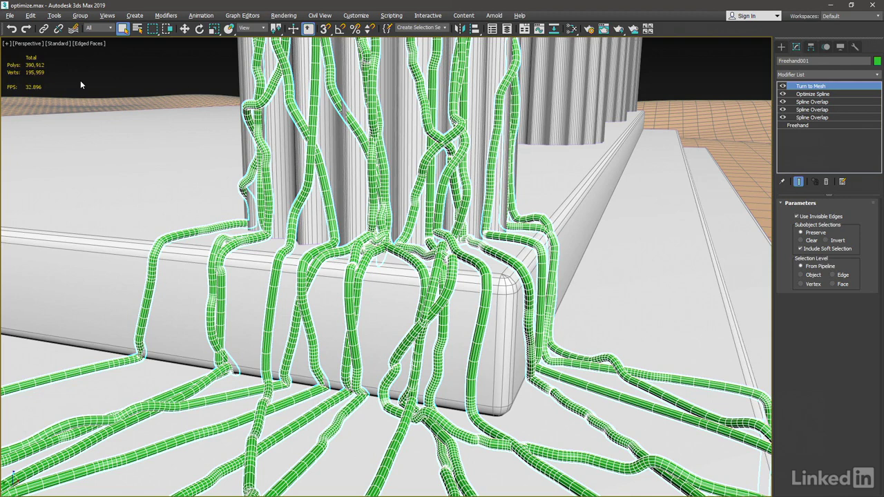
Set viewport statistics to Total + Selection, listing Freehand001 at 247,300 polys.
click(7, 46)
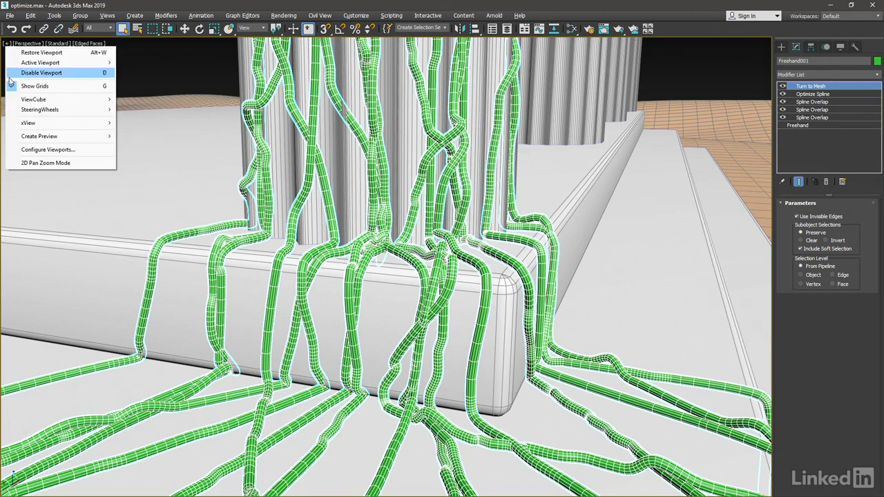
click(47, 149)
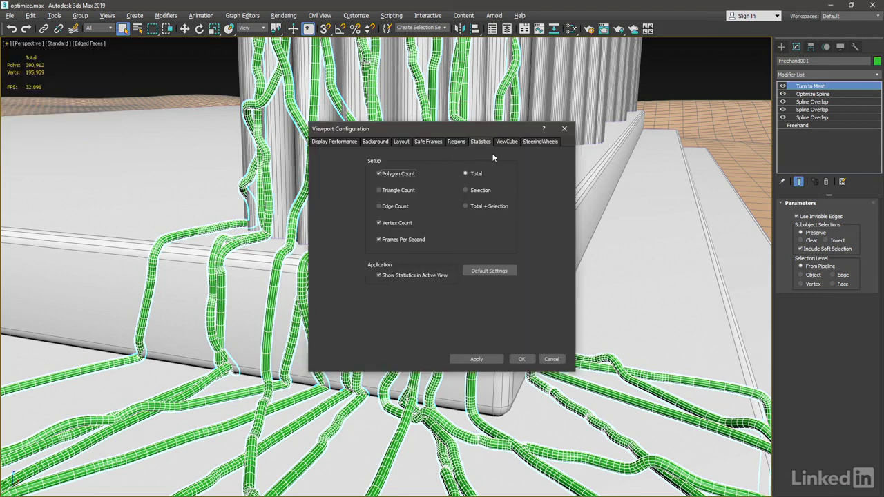
click(466, 207)
click(522, 359)
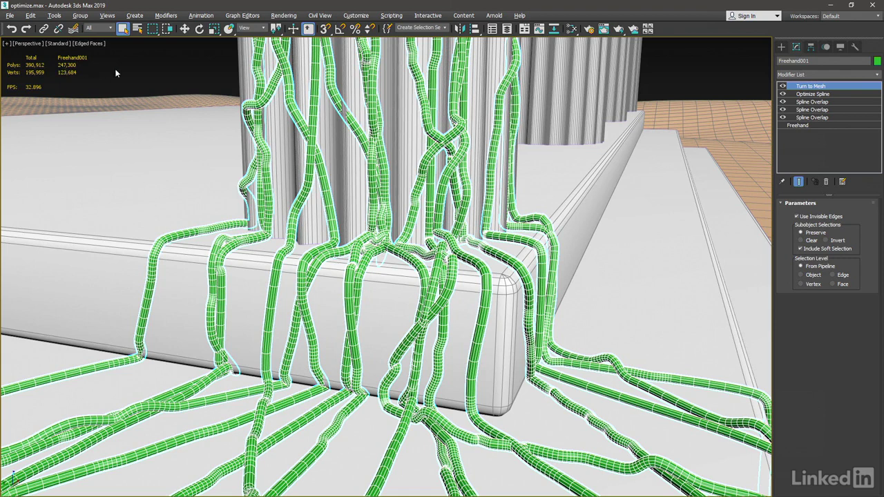
click(783, 95)
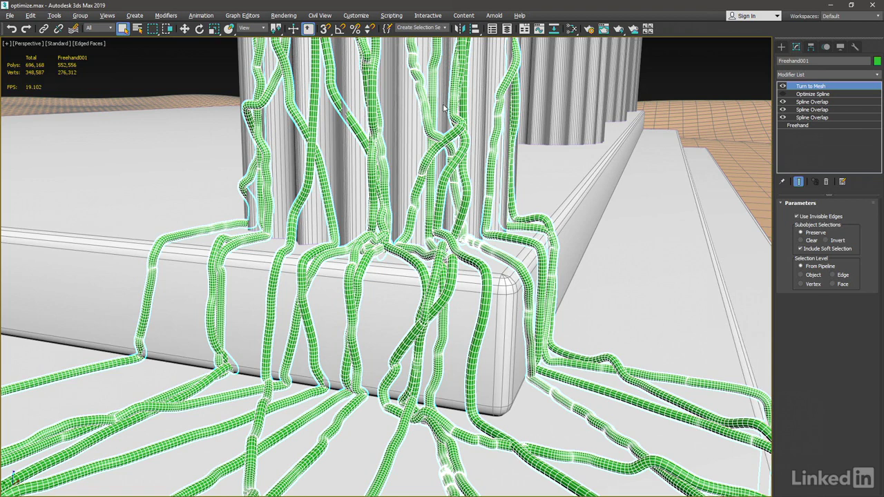
click(783, 94)
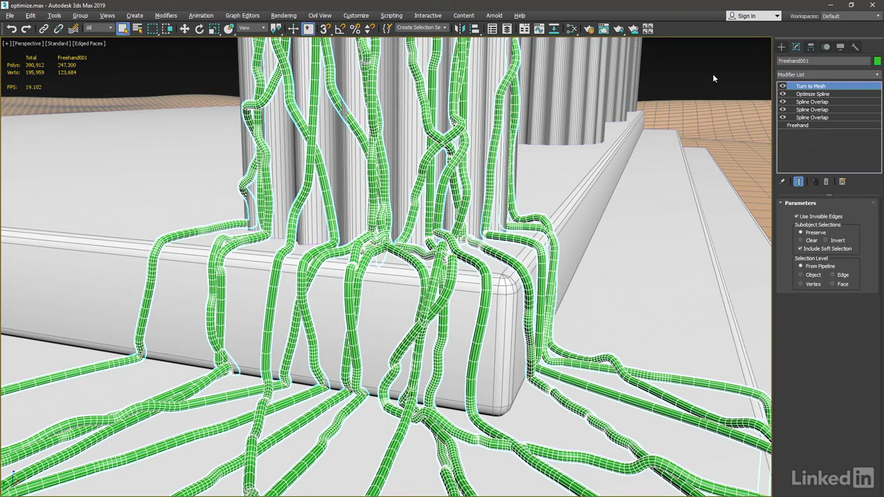